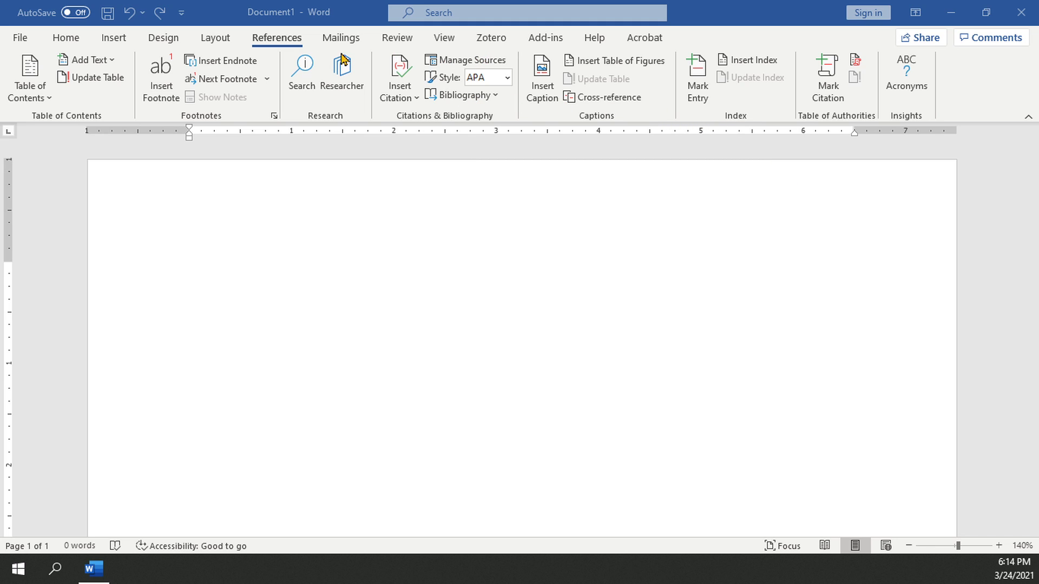
# - Check the citation style list and keep APA
pyautogui.click(273, 45)
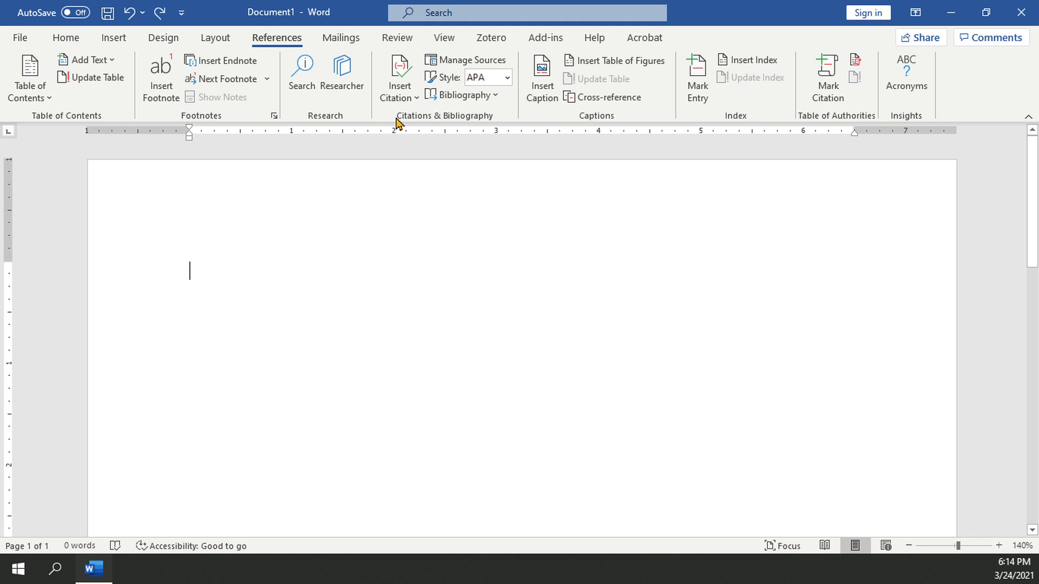
pyautogui.click(507, 78)
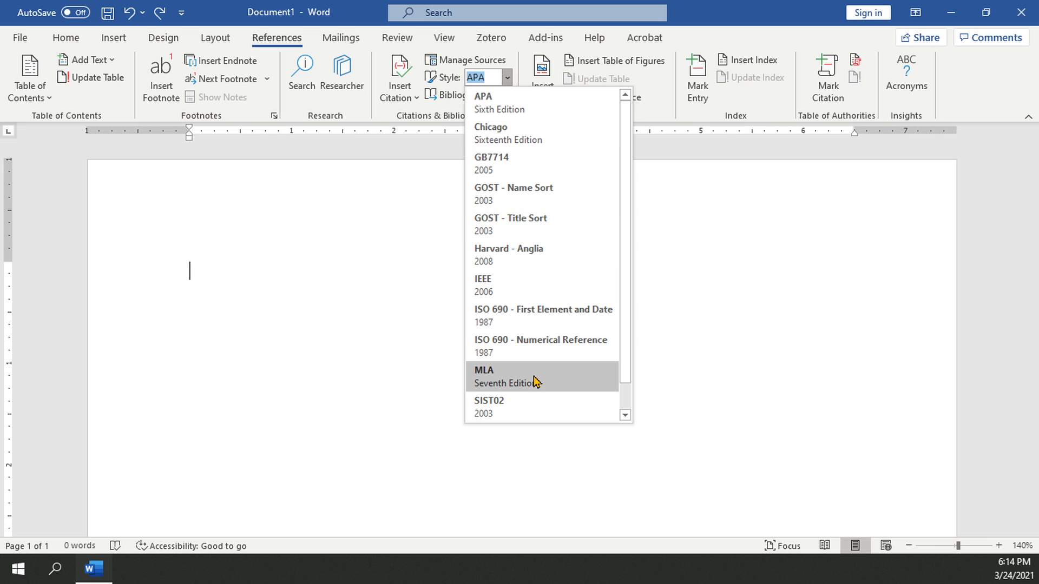
pyautogui.click(419, 156)
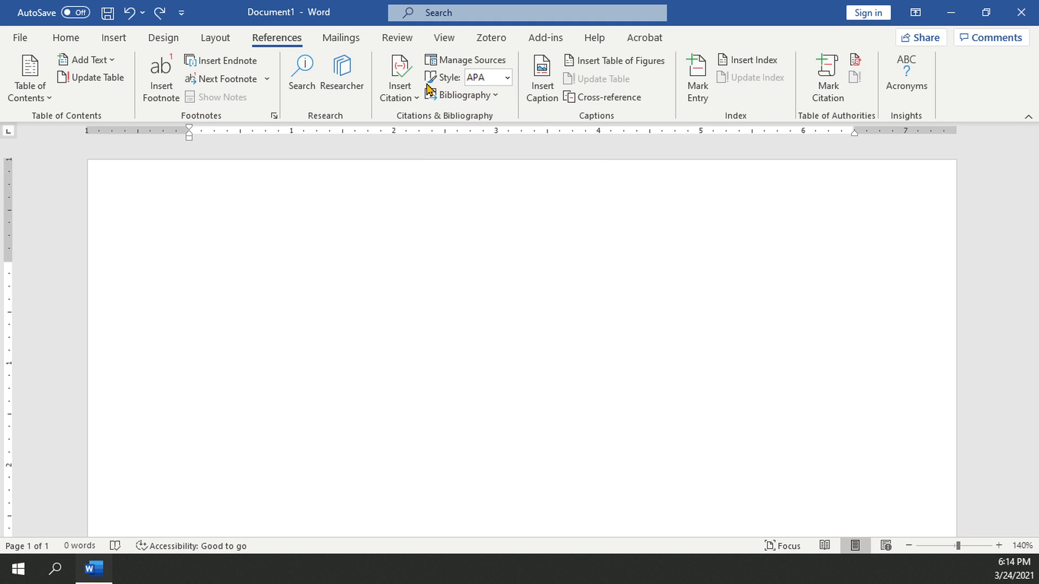
# - Open the Add New Source form and keep Book as the source type
pyautogui.click(399, 79)
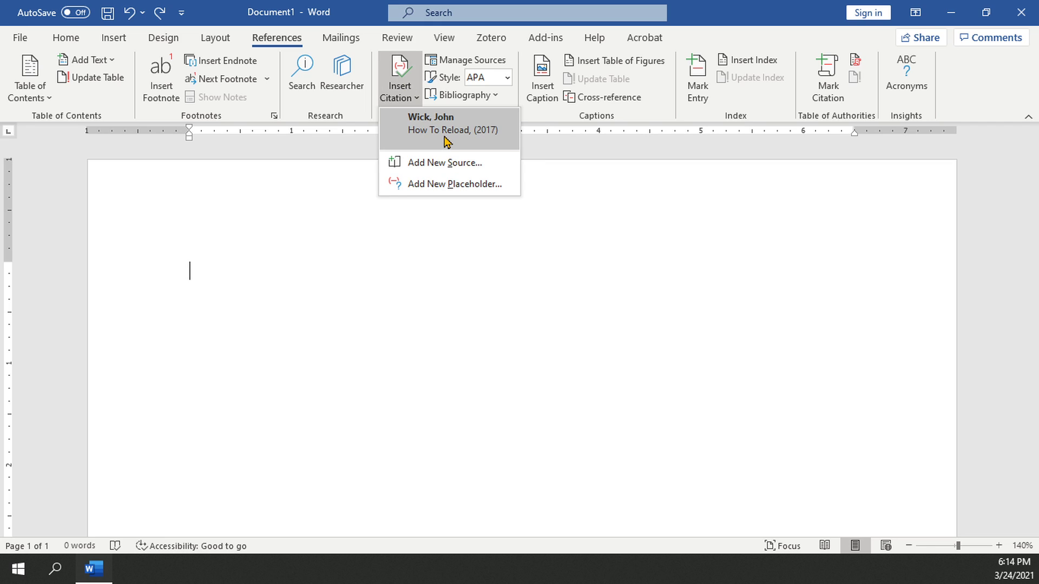
pyautogui.click(446, 162)
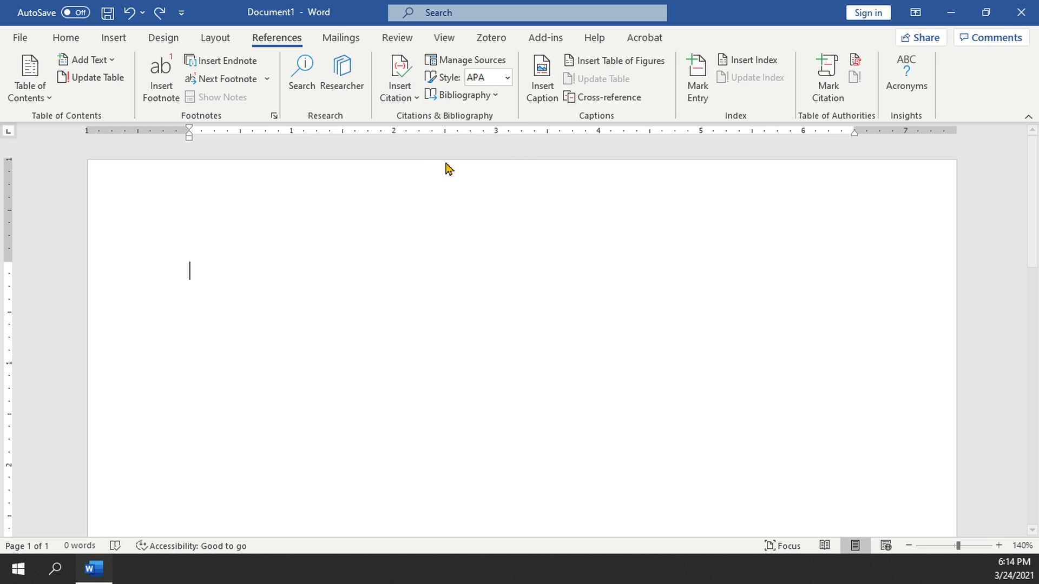
pyautogui.click(514, 192)
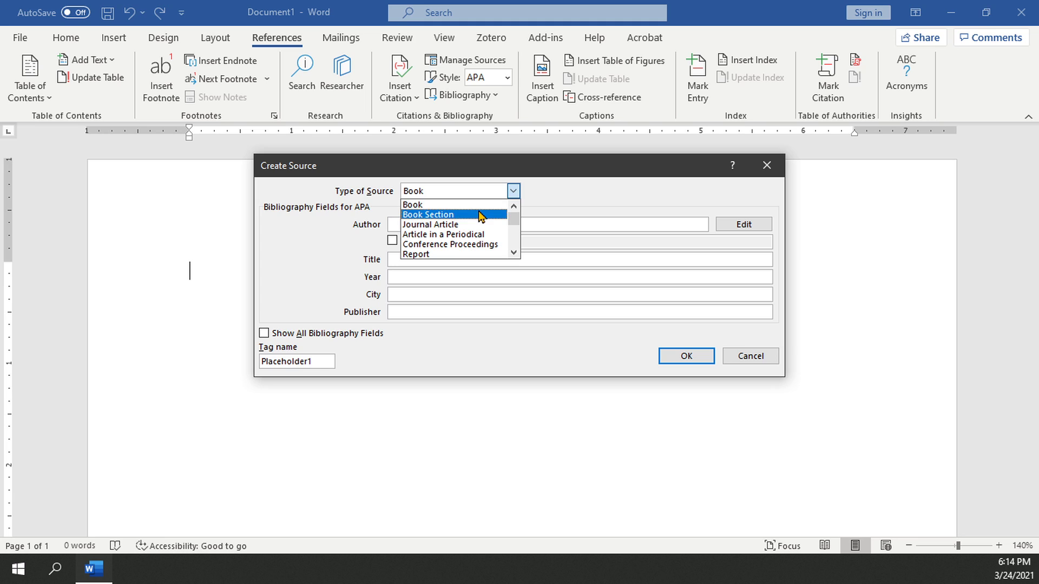
pyautogui.scroll(-1, 473, 223)
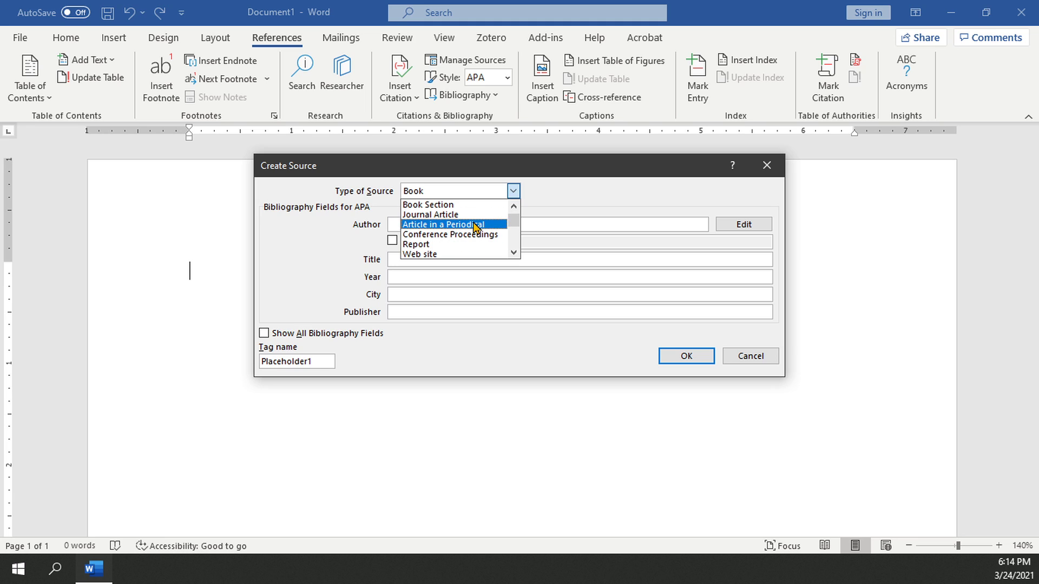
pyautogui.scroll(-1, 471, 226)
pyautogui.scroll(-3, 469, 230)
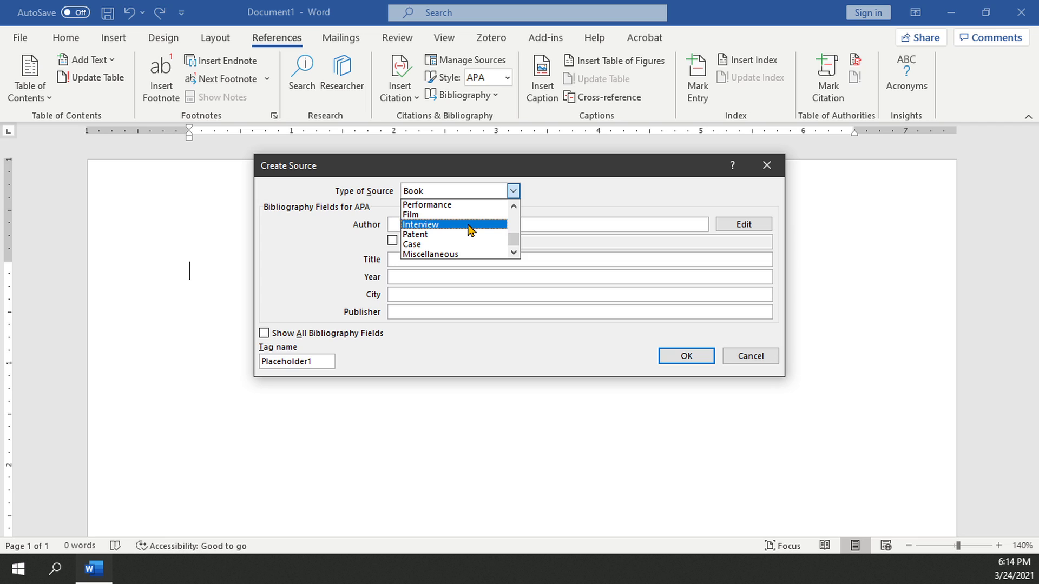
pyautogui.scroll(2, 469, 230)
pyautogui.scroll(2, 469, 231)
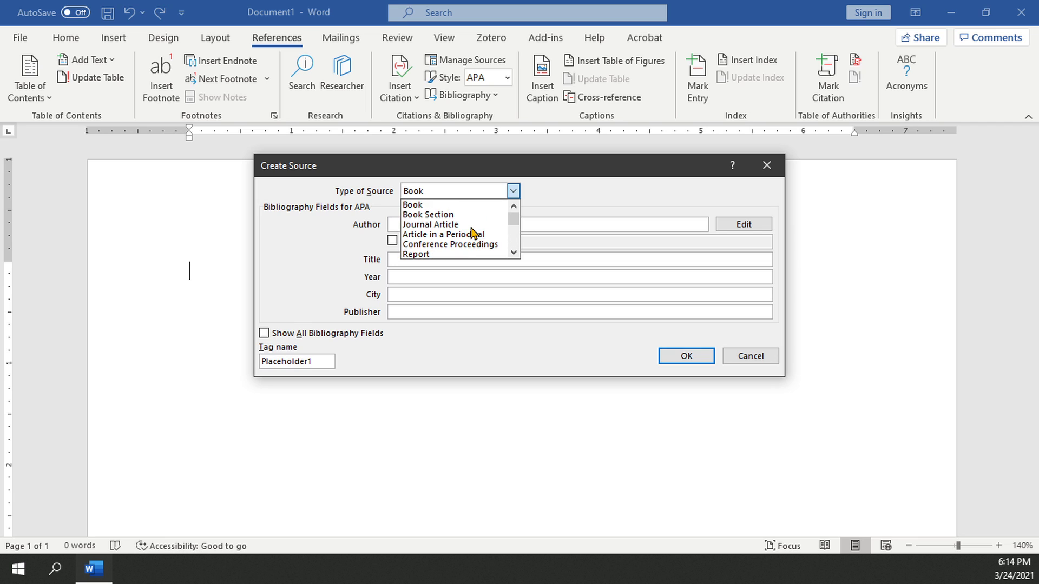
pyautogui.click(469, 206)
# - Enter author Johnson, Smith, title How To Make A Video, 2013, New York, The Good Books
pyautogui.click(463, 224)
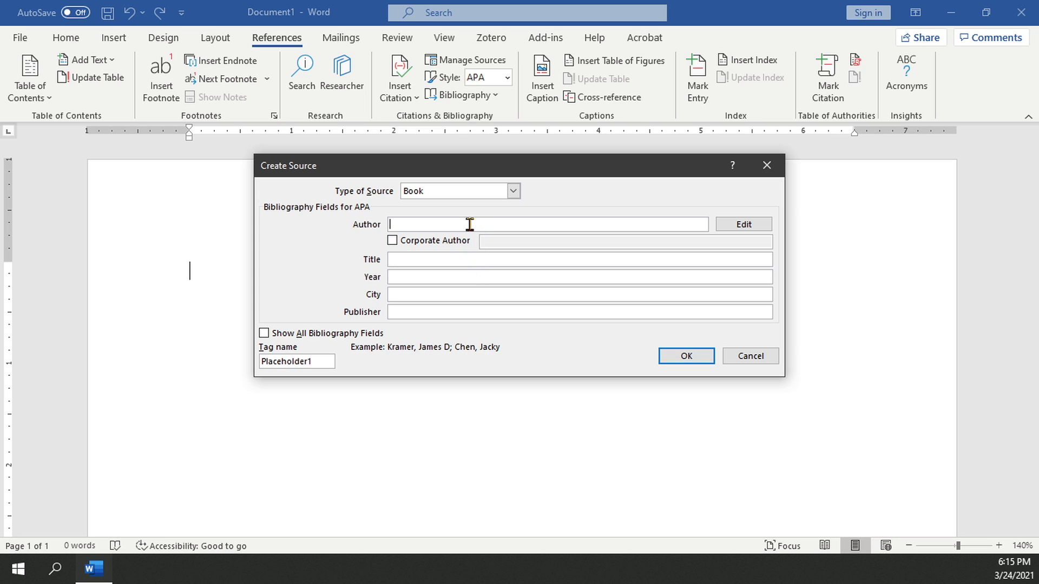
pyautogui.write('Johnson, Smith')
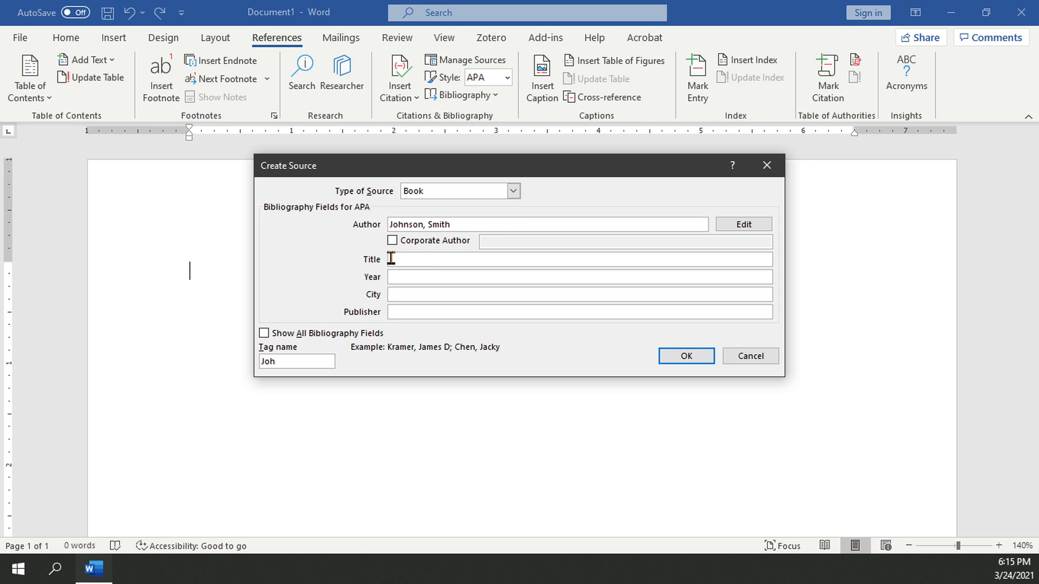
pyautogui.click(420, 258)
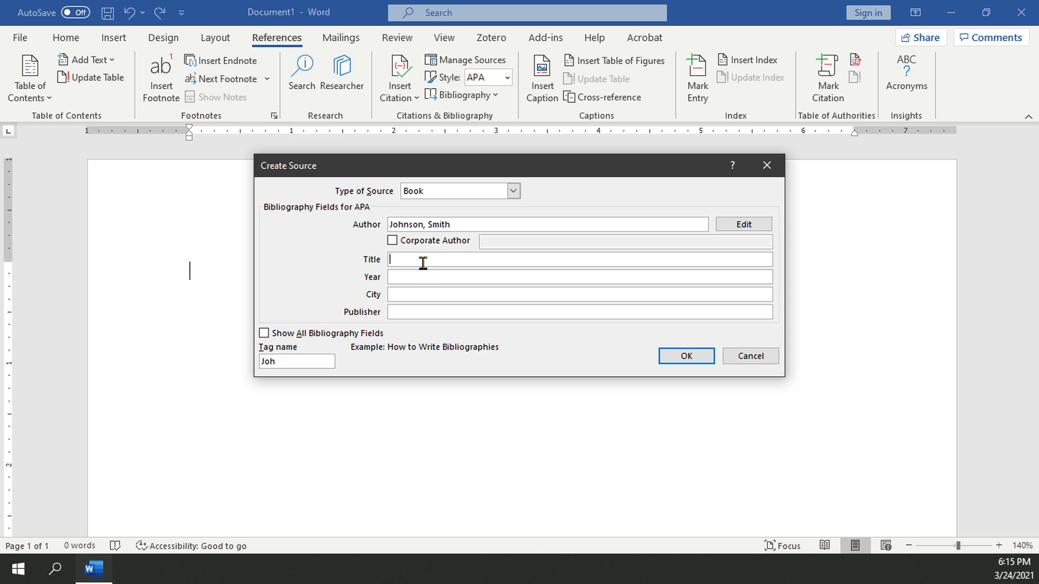
pyautogui.write('How To Make A Video')
pyautogui.click(458, 277)
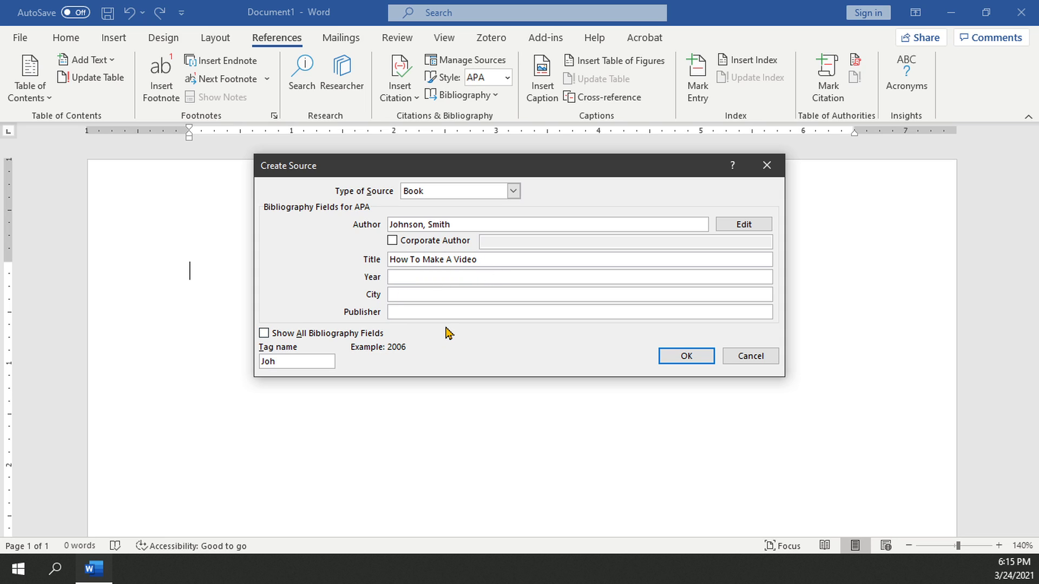
pyautogui.write('2013')
pyautogui.click(404, 294)
pyautogui.write('New York')
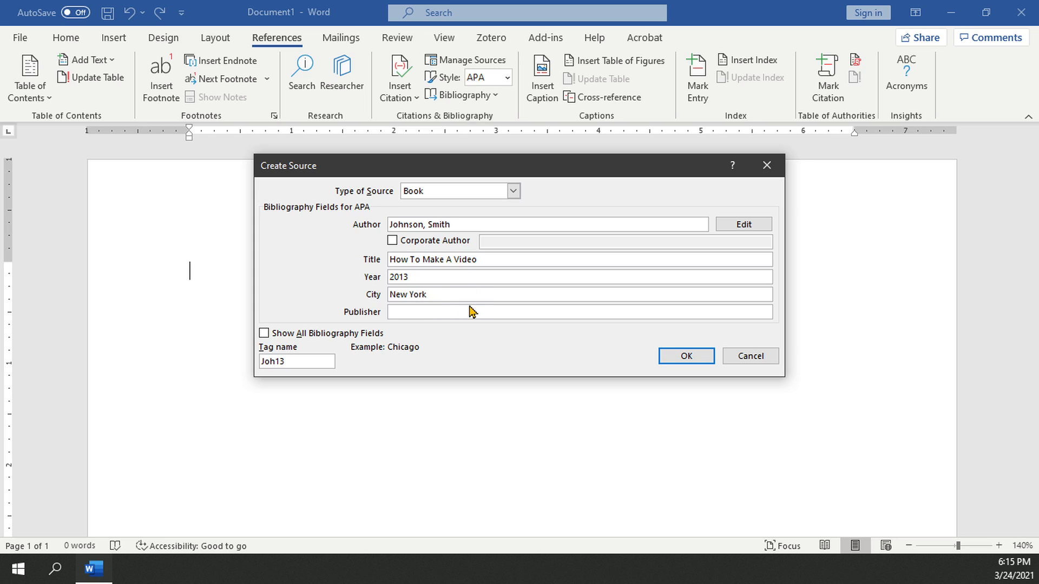
pyautogui.click(463, 312)
pyautogui.write('The Good Books')
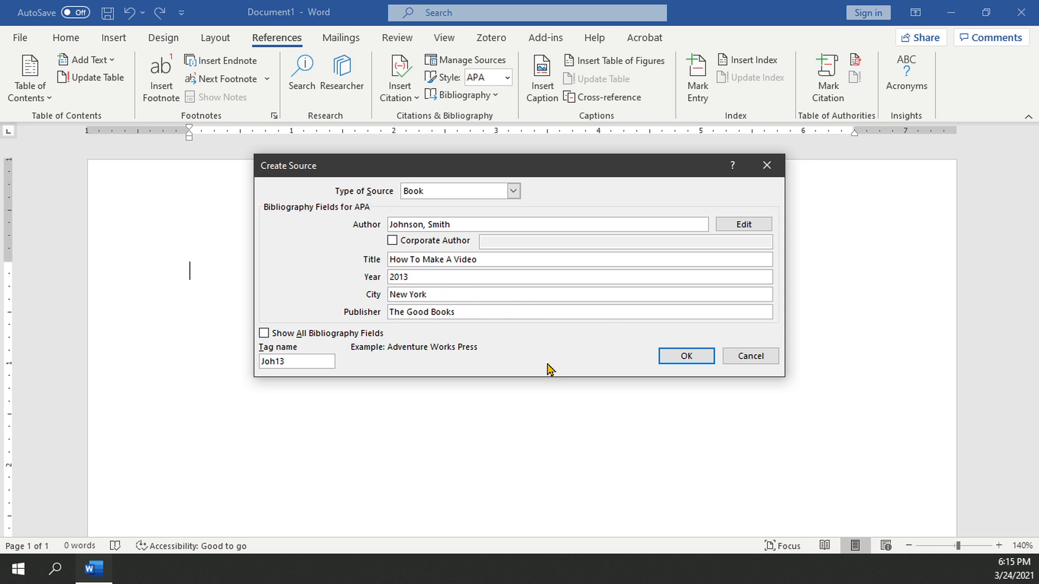
# - Save the Johnson source, inserting the (Johnson, 2013) citation, and select that citation
pyautogui.click(674, 358)
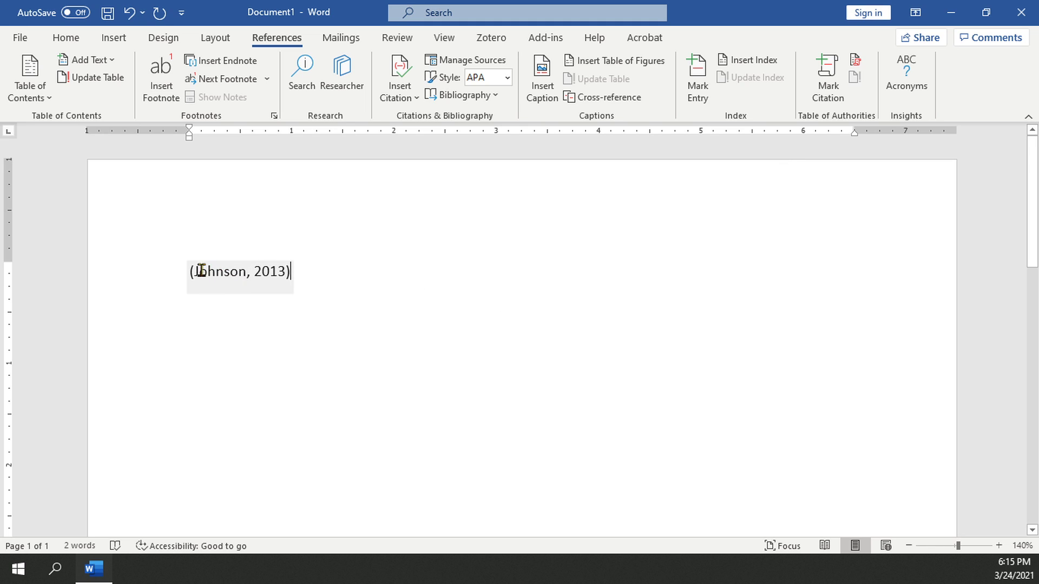
pyautogui.moveTo(188, 269); pyautogui.dragTo(290, 272)
pyautogui.click(354, 267)
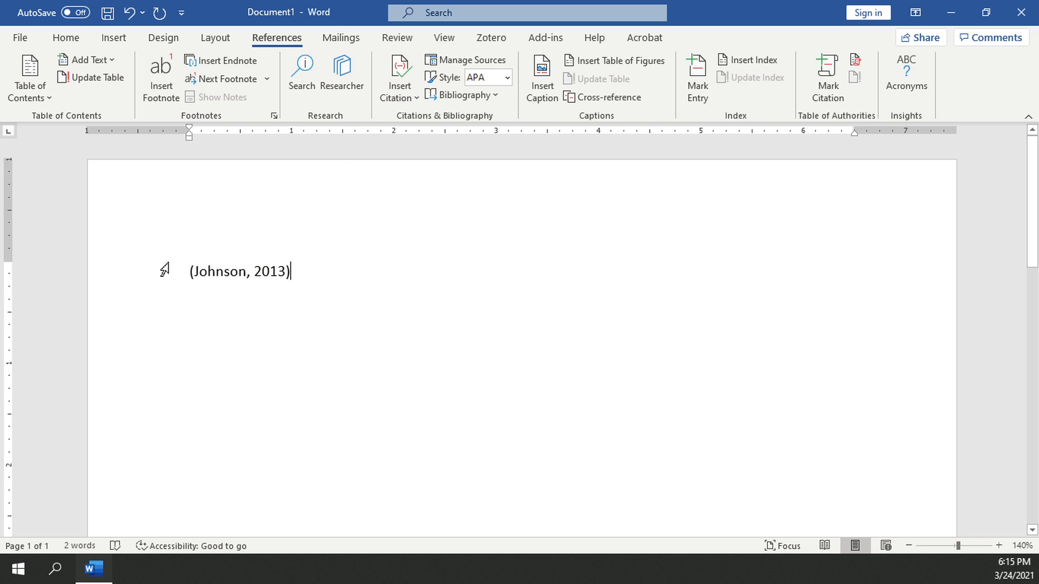
pyautogui.moveTo(188, 271); pyautogui.dragTo(290, 271)
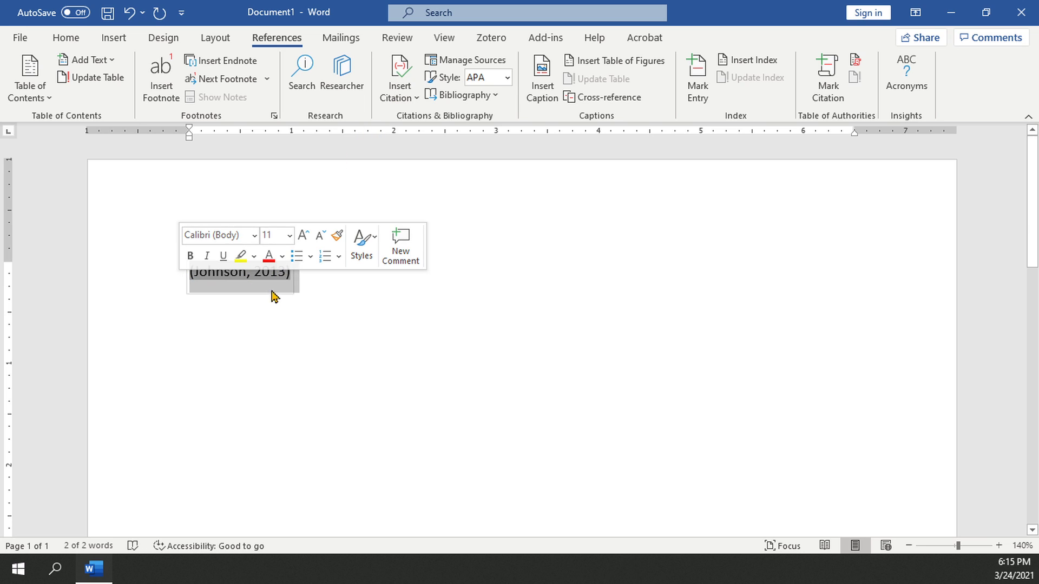
pyautogui.click(389, 308)
# - Review the saved sources without citing, then add a new line below the citation
pyautogui.click(417, 99)
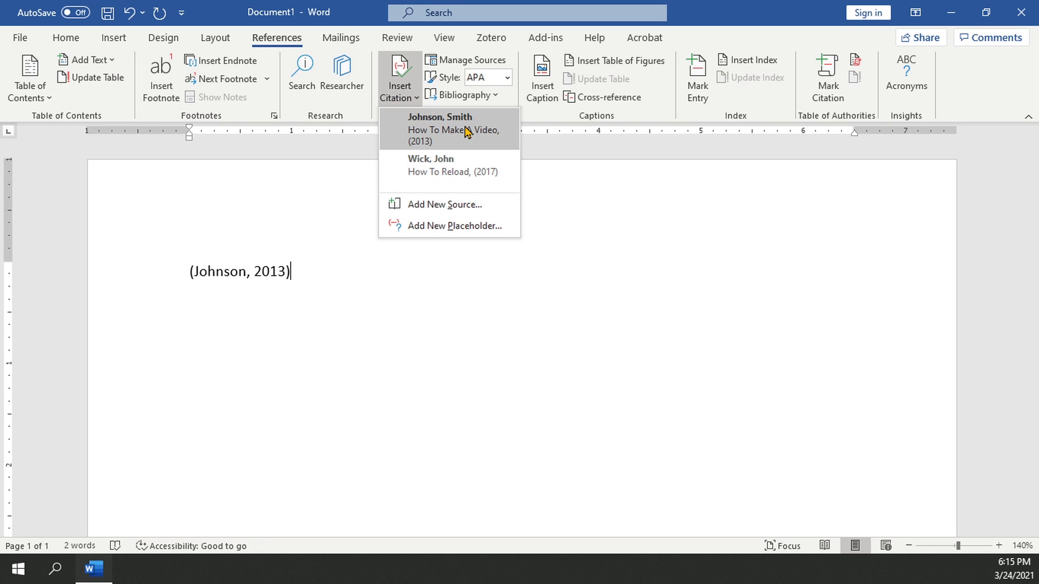
pyautogui.click(601, 272)
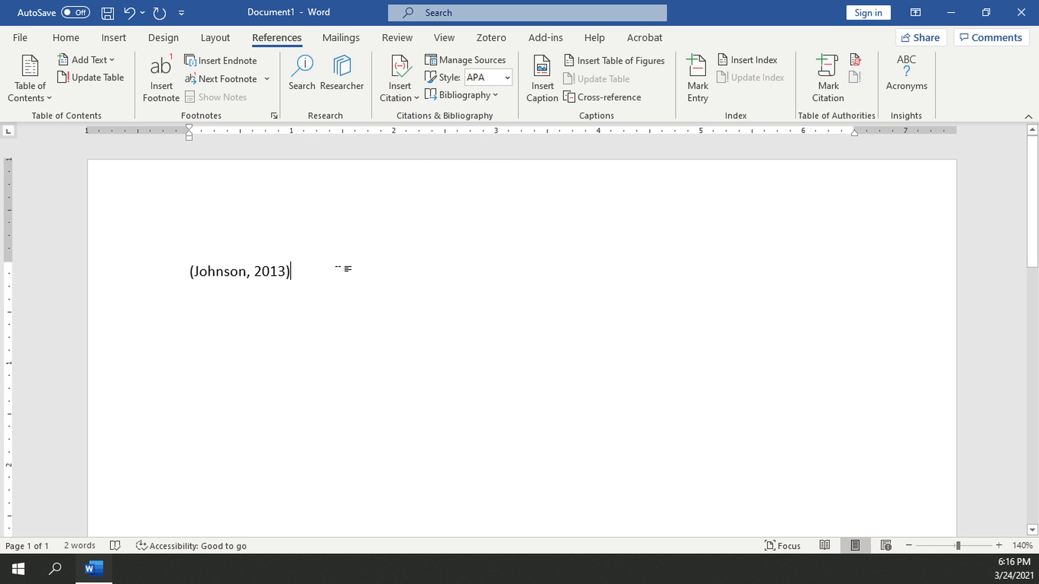
pyautogui.press('Return')
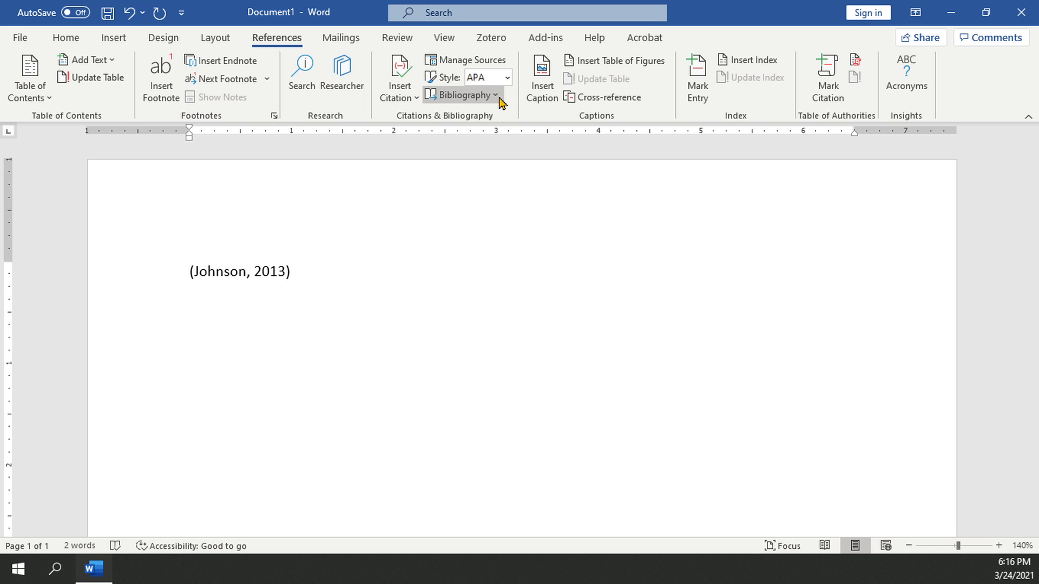
# - Insert the built-in Bibliography, then return to the end of the (Johnson, 2013) line
pyautogui.click(495, 96)
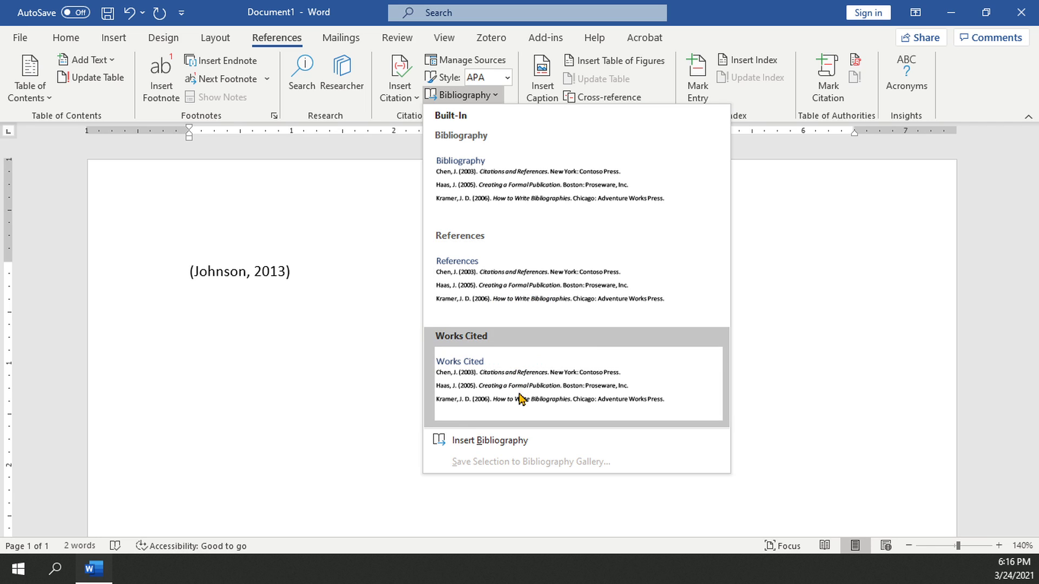
pyautogui.click(532, 182)
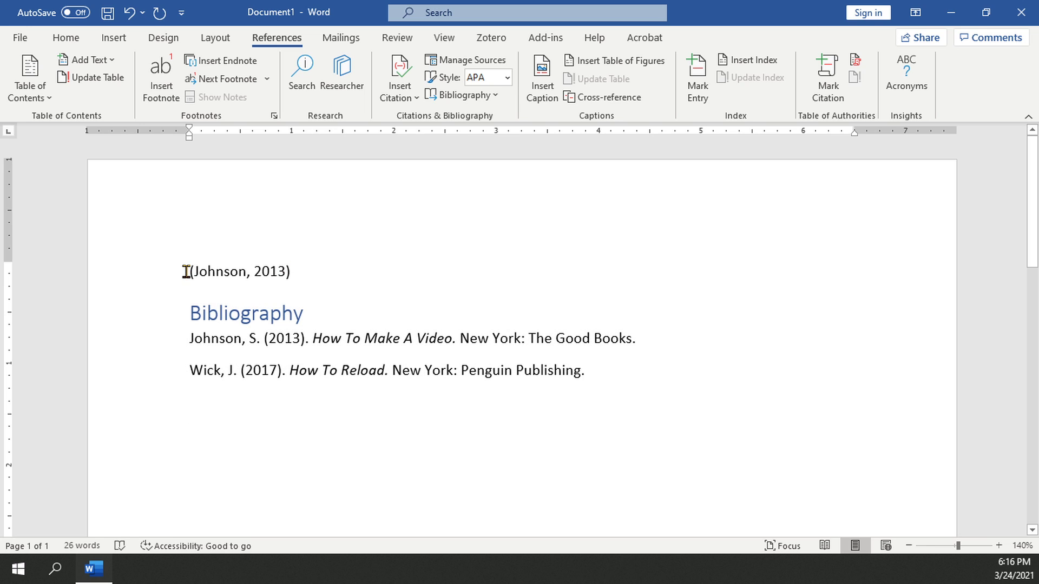
pyautogui.tripleClick(187, 271)
pyautogui.click(333, 274)
# - On a new line, cite the Wick, John source as (Wick, 2017)
pyautogui.press('Return')
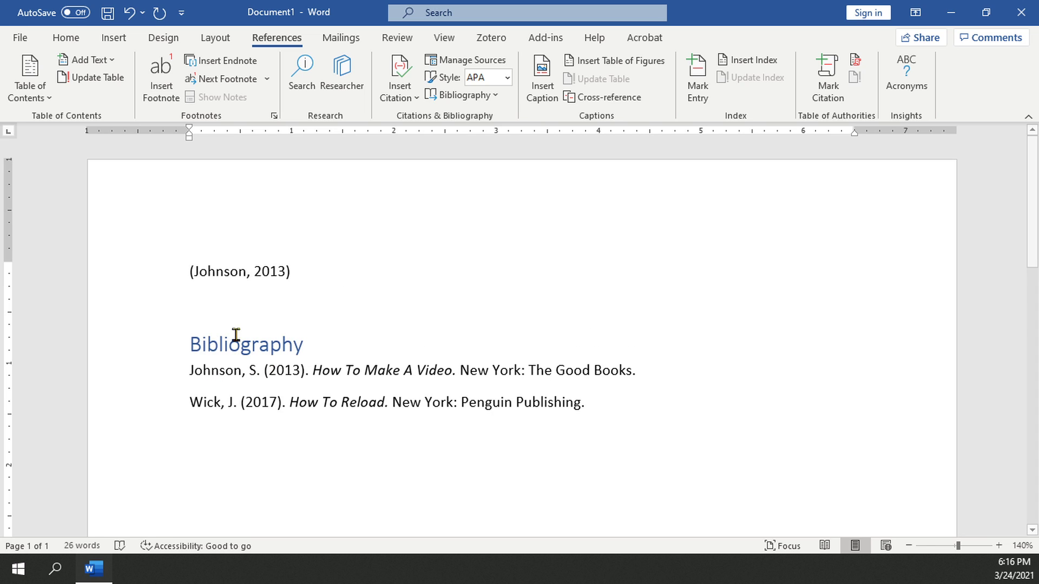
pyautogui.click(411, 96)
pyautogui.click(449, 172)
pyautogui.click(776, 346)
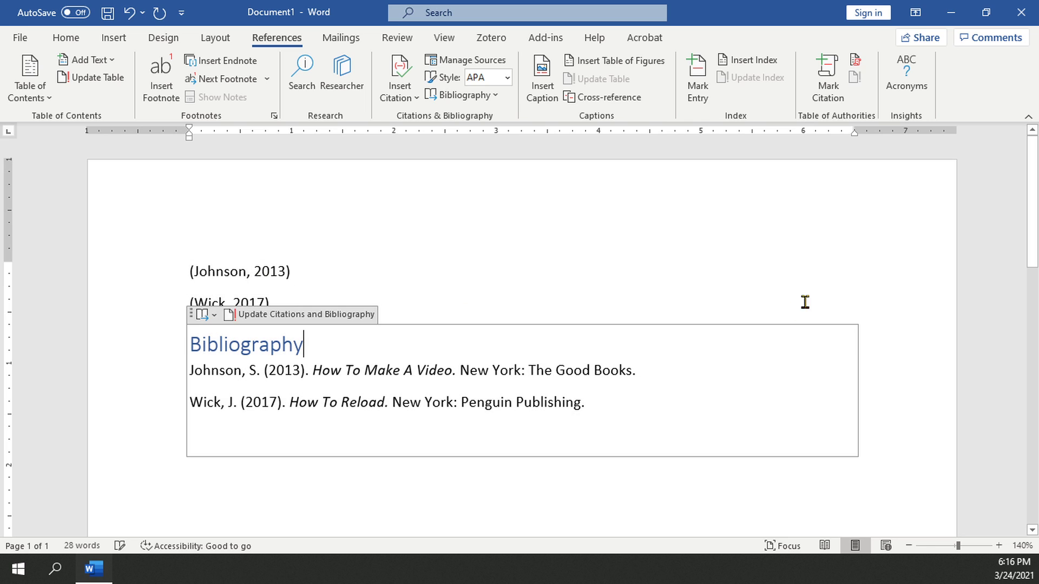
pyautogui.click(877, 287)
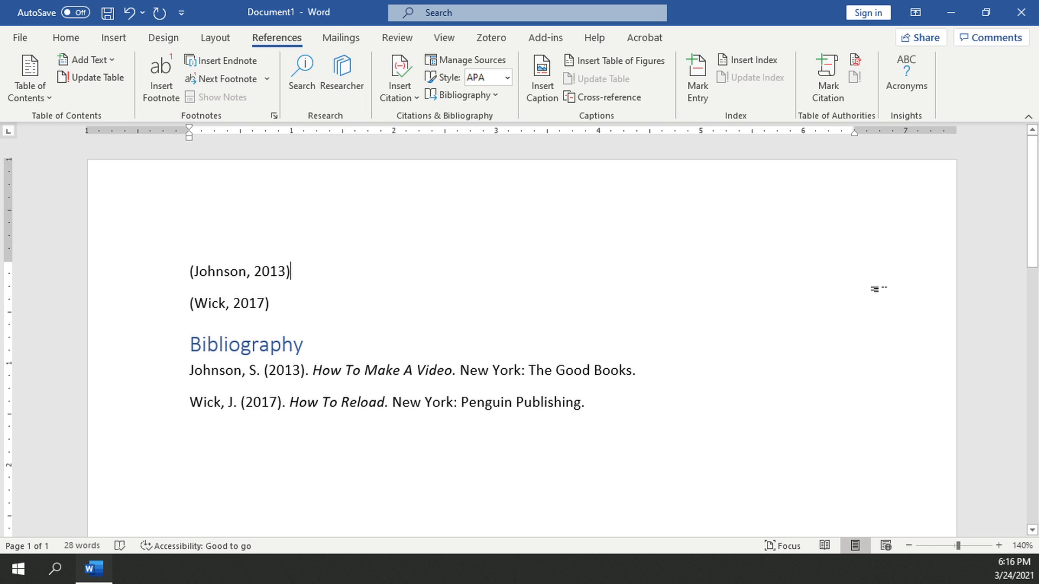